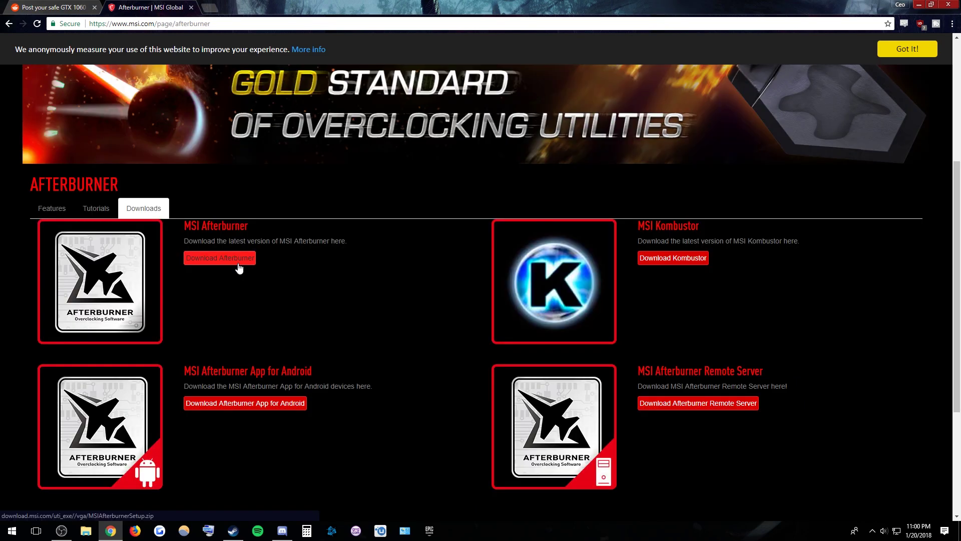
Step: Download the MSI Afterburner setup zip from msi.com's Afterburner Downloads tab
click(219, 258)
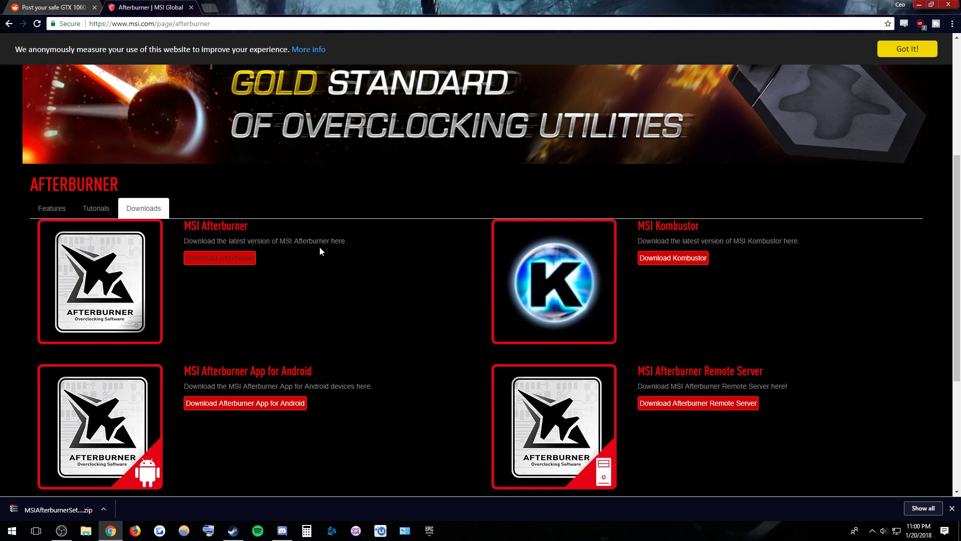
Step: Create an 'MSI Afterburner' folder in Downloads and move the setup zip into it
key(super+e)
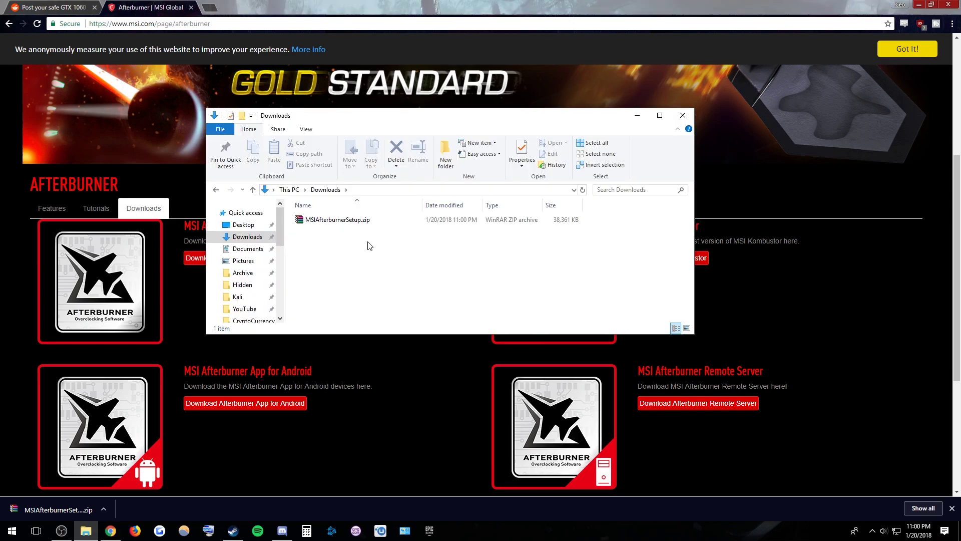
right_click(368, 241)
mouse_move(420, 362)
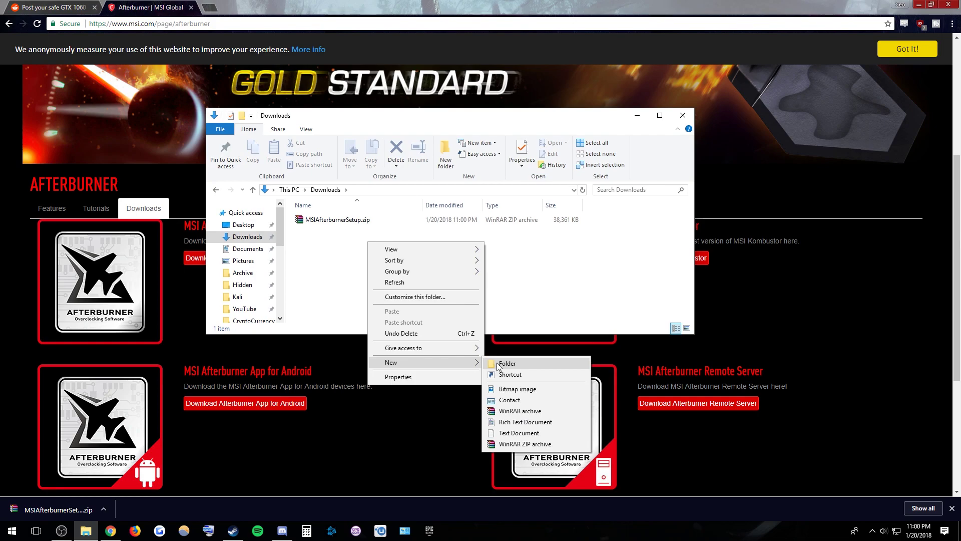
click(507, 363)
text(MSI Afterburner)
key(Return)
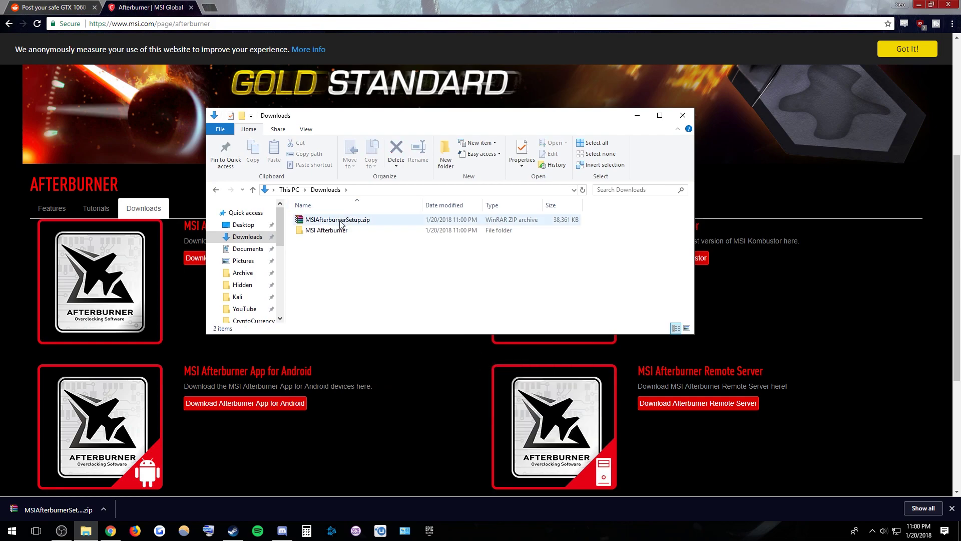
drag(338, 220, 327, 230)
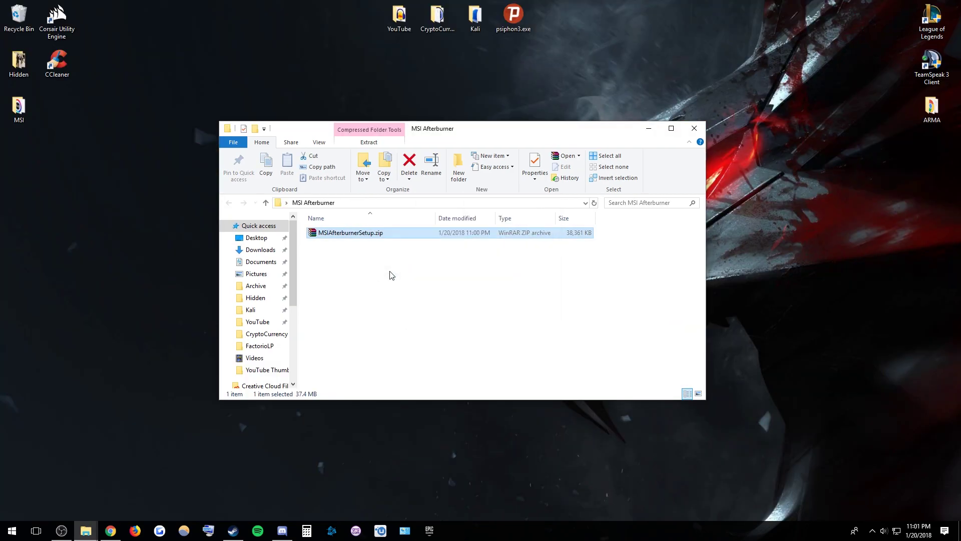
Step: Launch MSIAfterburnerSetup442.exe from the MSI Afterburner > 4.4.2 folder
double_click(350, 232)
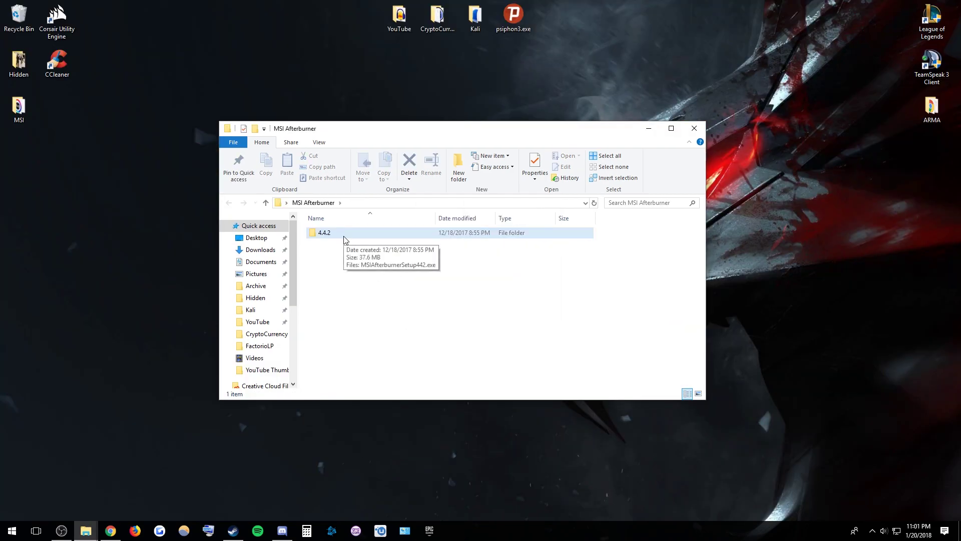
double_click(344, 239)
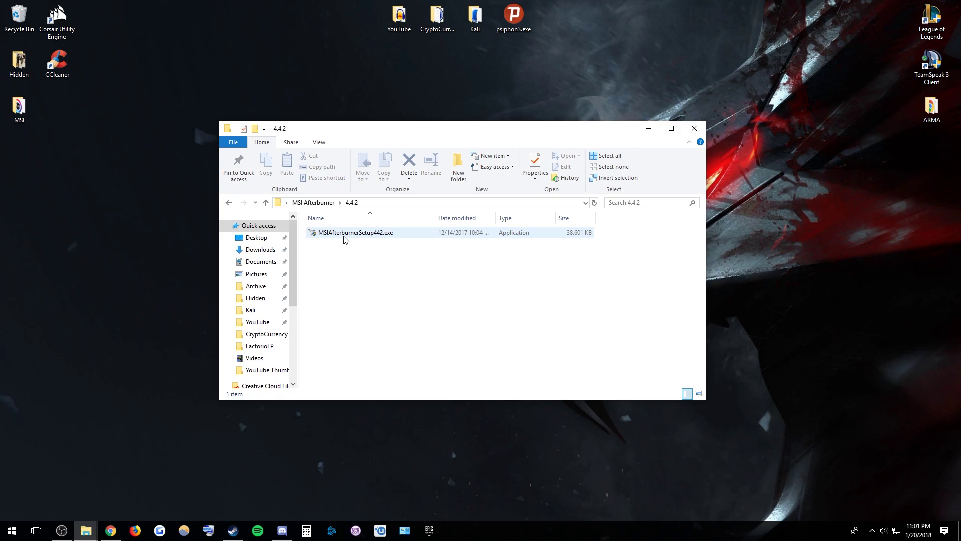
double_click(346, 235)
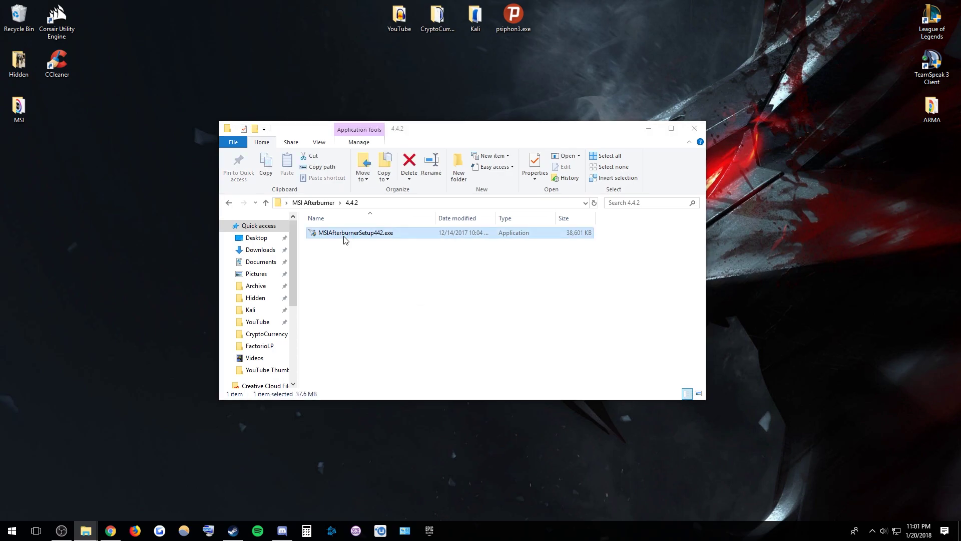
Step: Install Afterburner and RivaTuner Statistics Server in English, then launch Afterburner 4.4.2
click(475, 289)
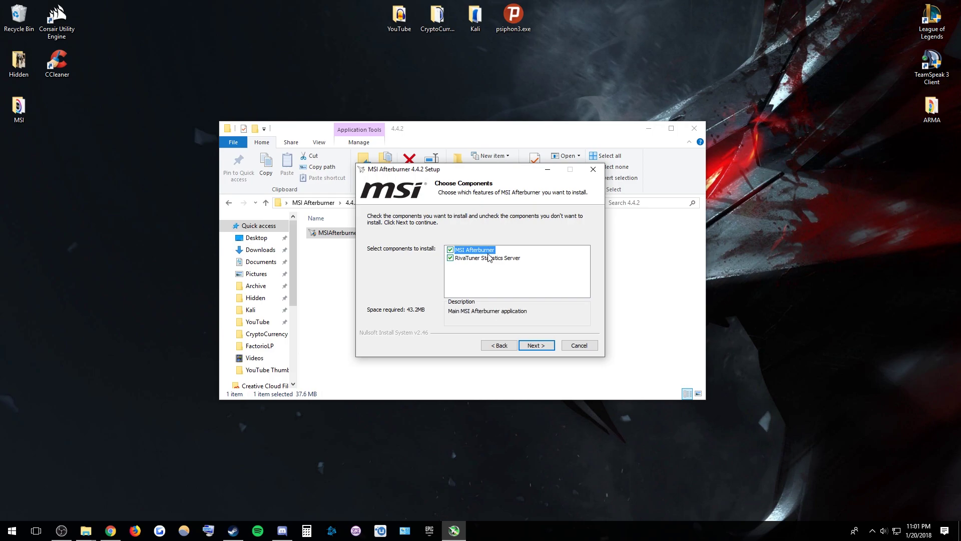
click(536, 346)
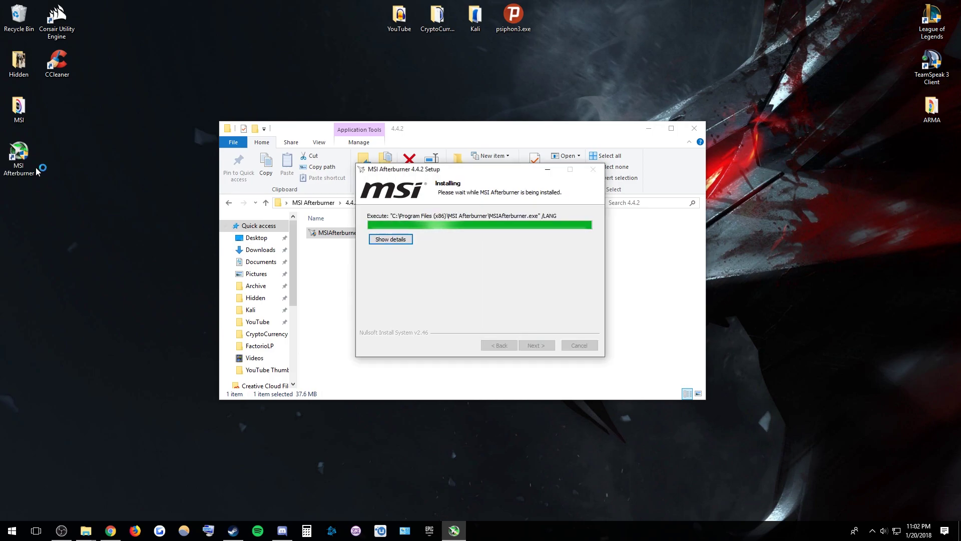
click(32, 162)
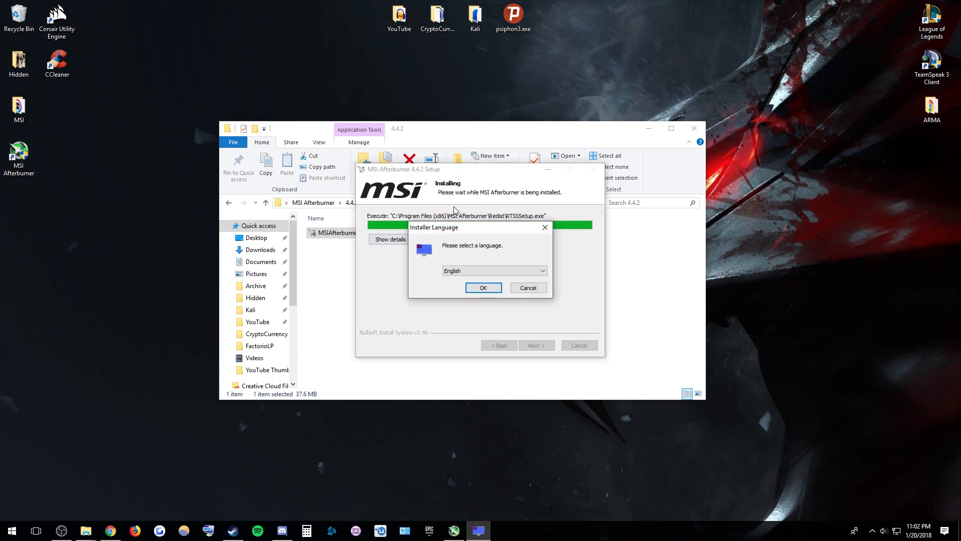
click(492, 271)
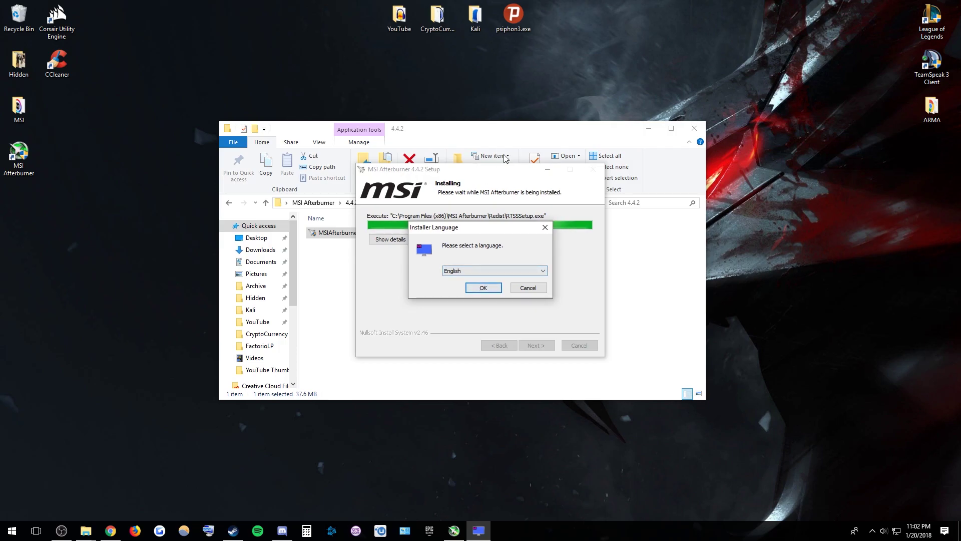
click(484, 289)
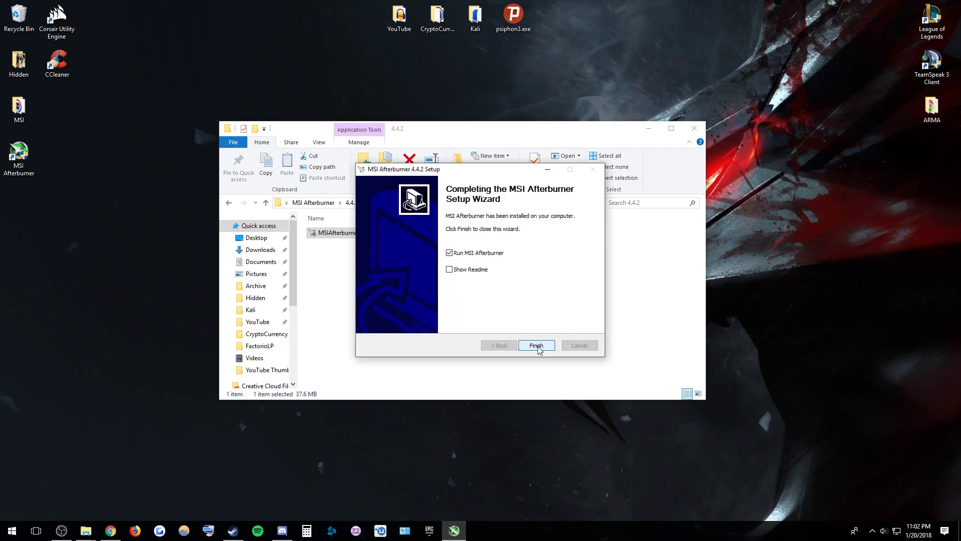
click(536, 345)
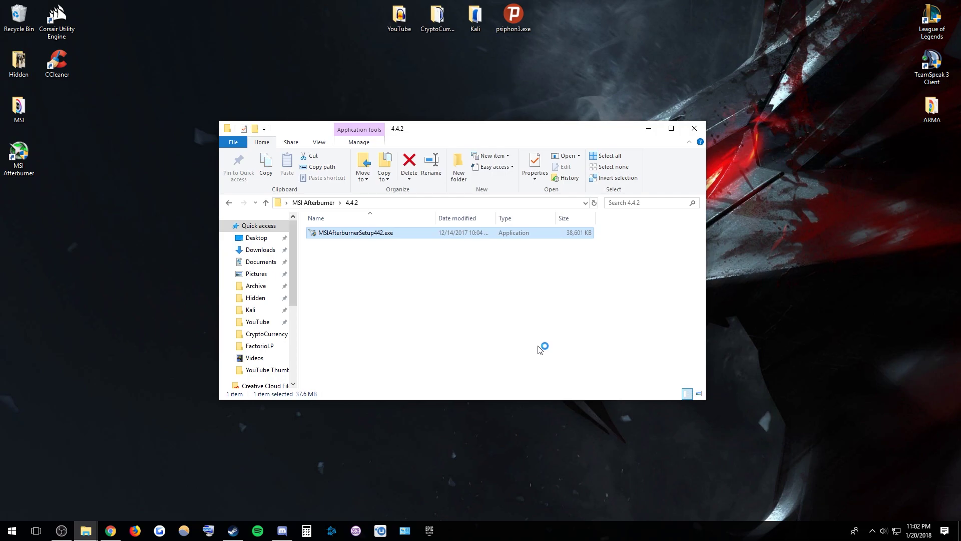
double_click(33, 167)
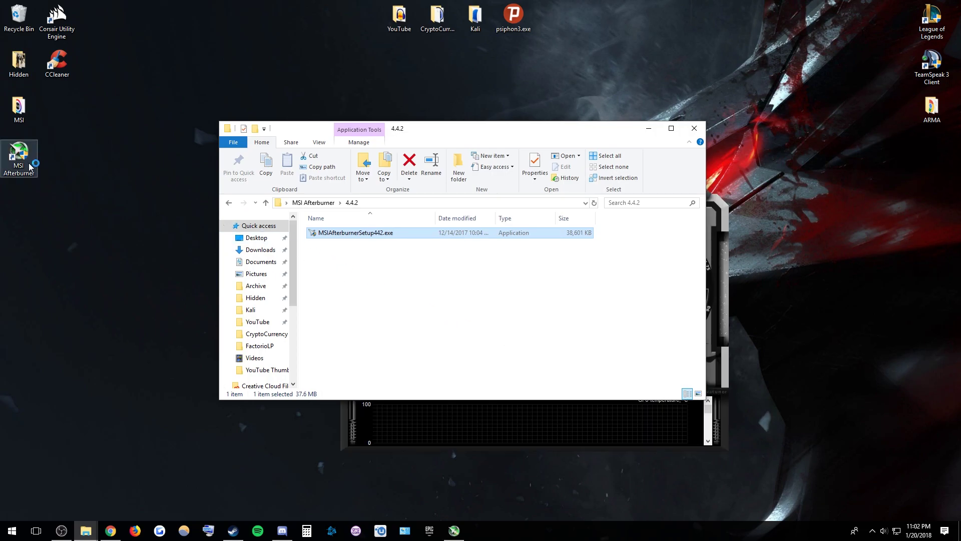
Step: Move the Afterburner shortcut aside, with Afterburner shown over the Reddit GTX 1060 overclock thread
drag(31, 167, 398, 300)
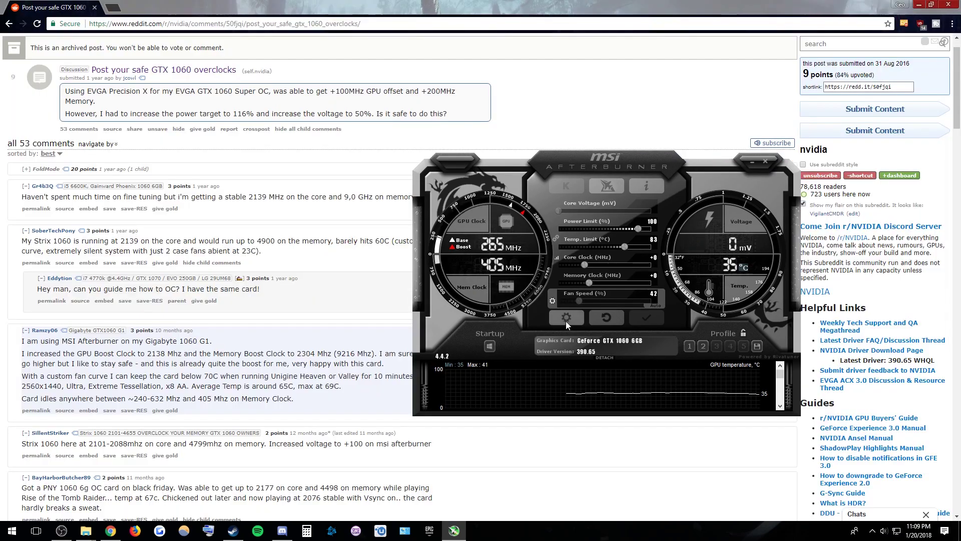
Step: Bring up Afterburner properties, move the dialog left, and view the custom fan curve
click(566, 321)
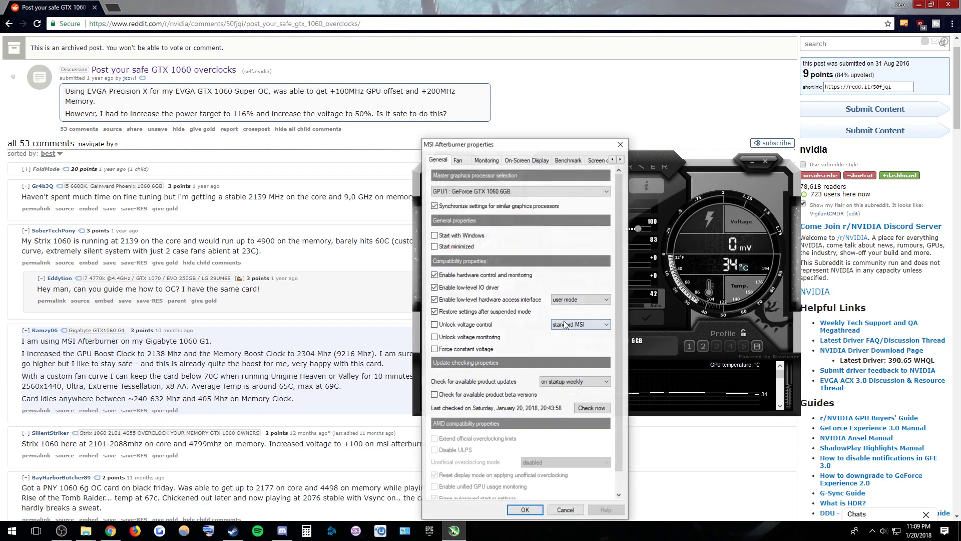
mouse_move(511, 140)
mouse_down()
mouse_move(344, 92)
mouse_move(262, 92)
mouse_up()
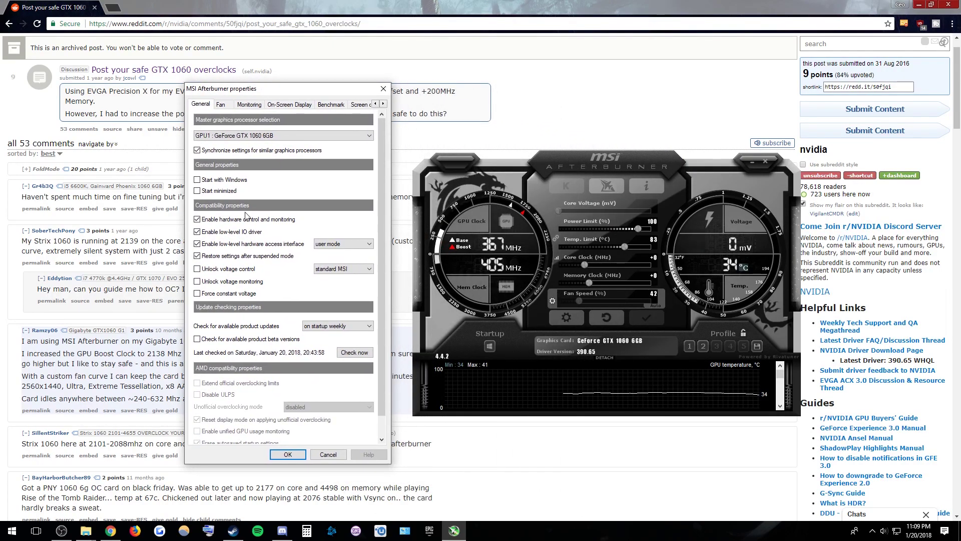
click(219, 105)
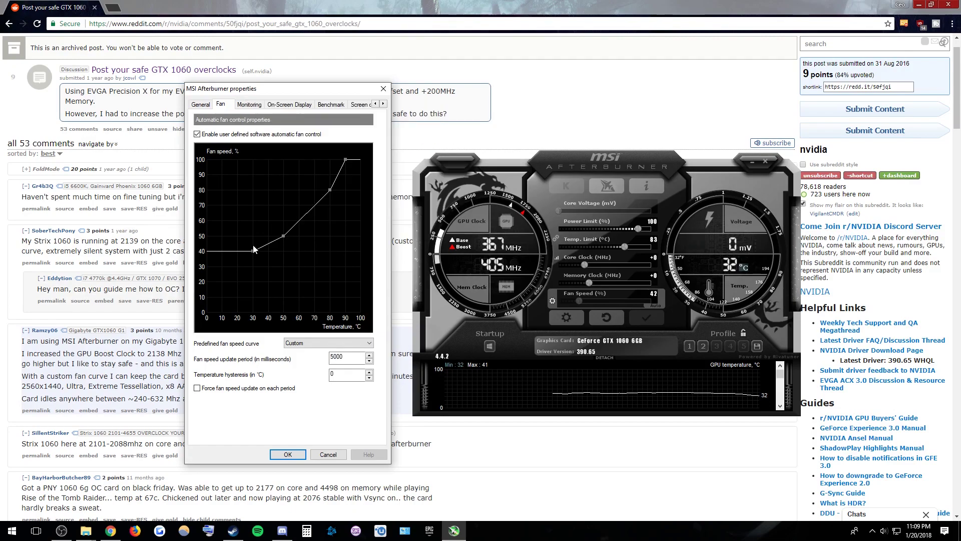
Step: Enable the Memory clock monitoring graph and close the properties dialog
click(248, 105)
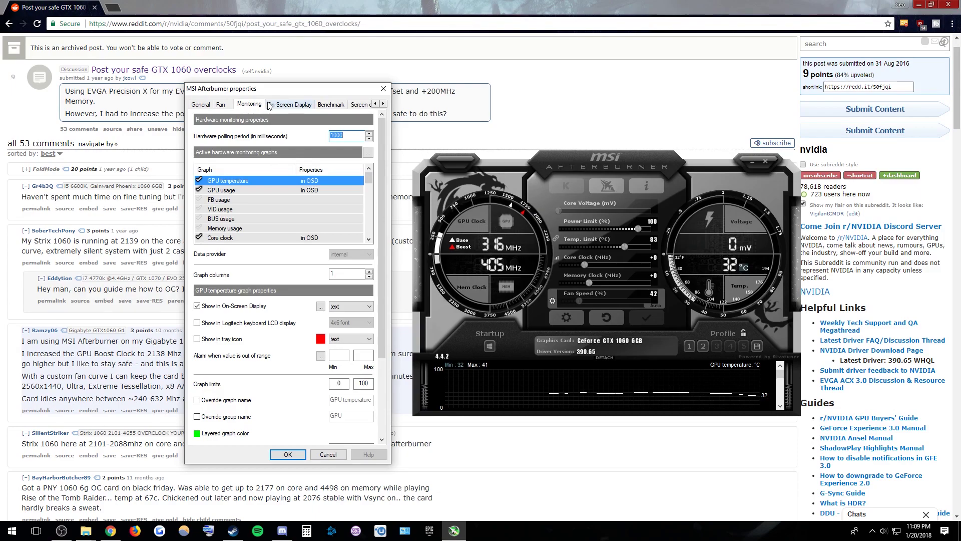
click(288, 104)
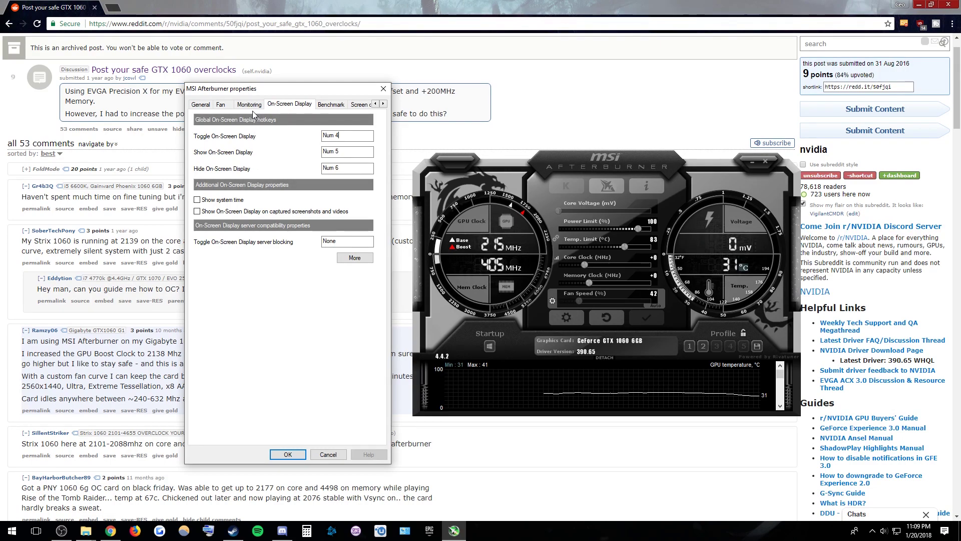
click(252, 105)
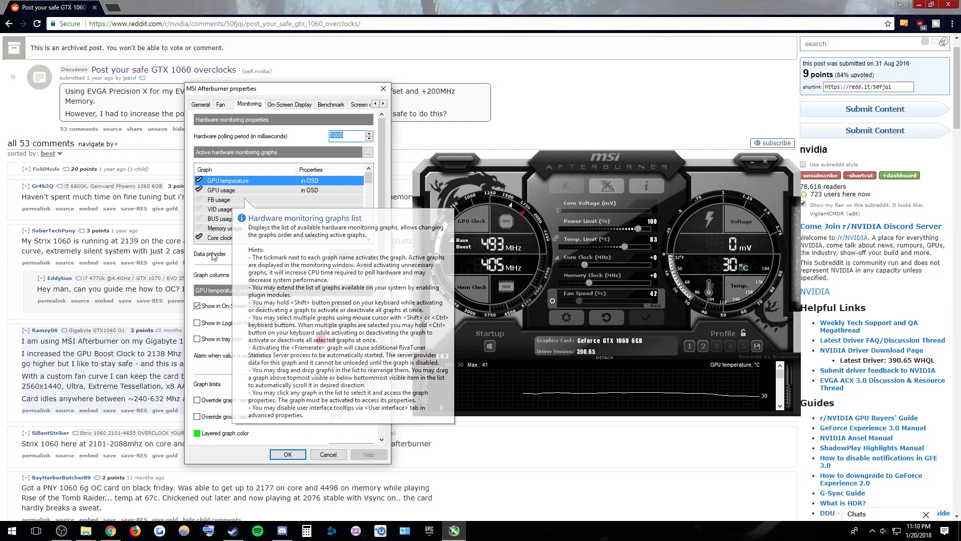
scroll(218, 239, down, 1)
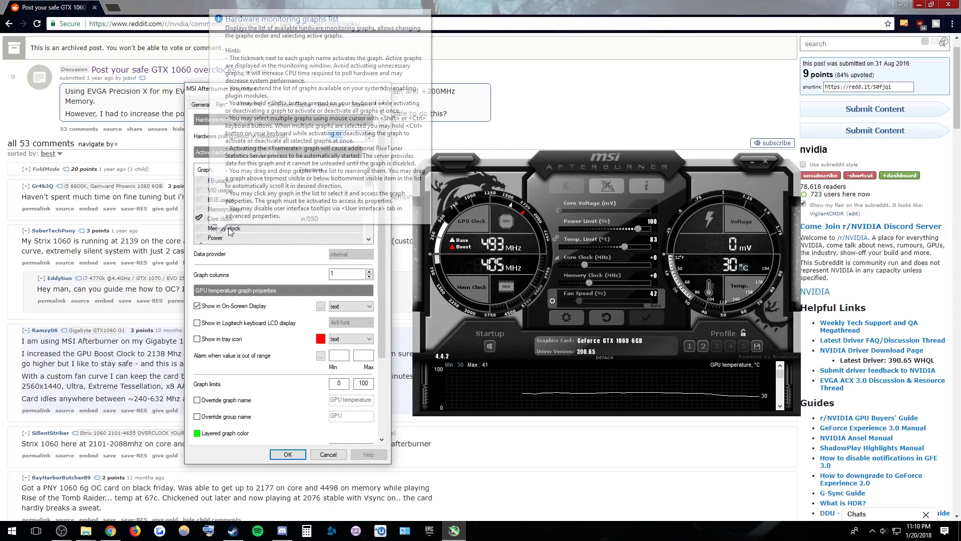
click(199, 229)
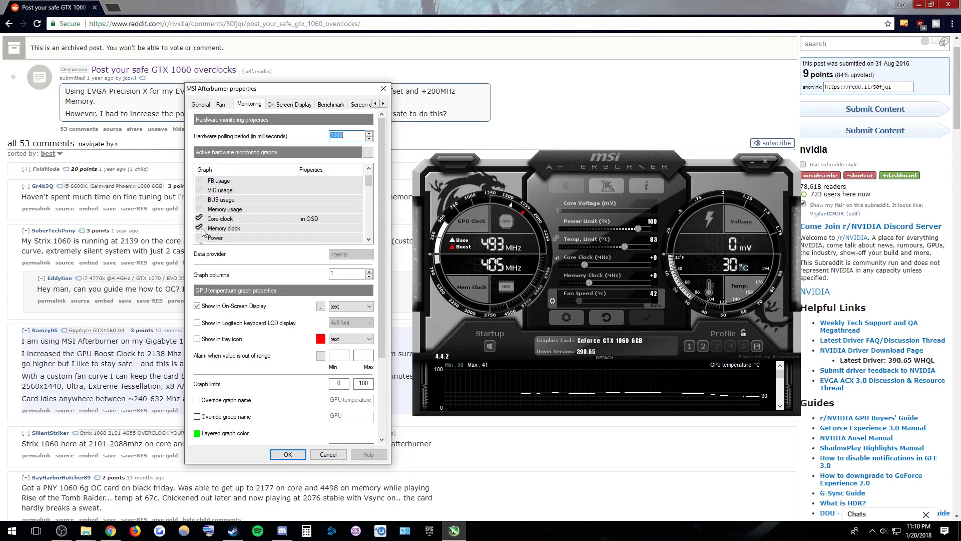
scroll(203, 232, down, 3)
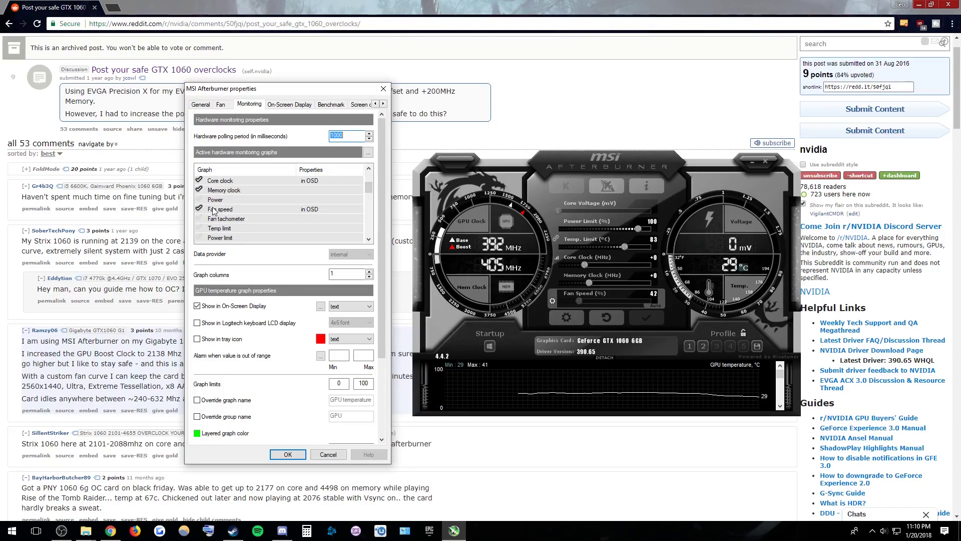
scroll(226, 215, up, 3)
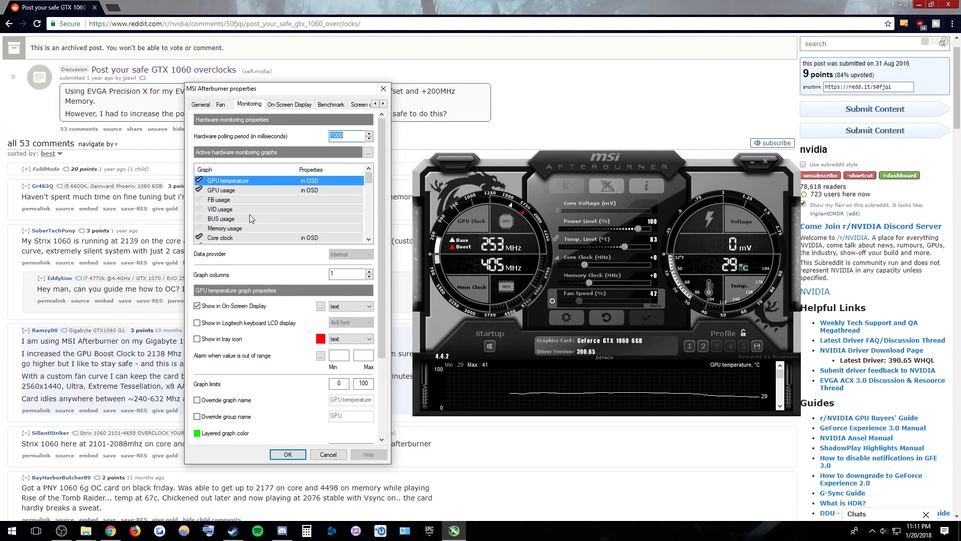
key(Escape)
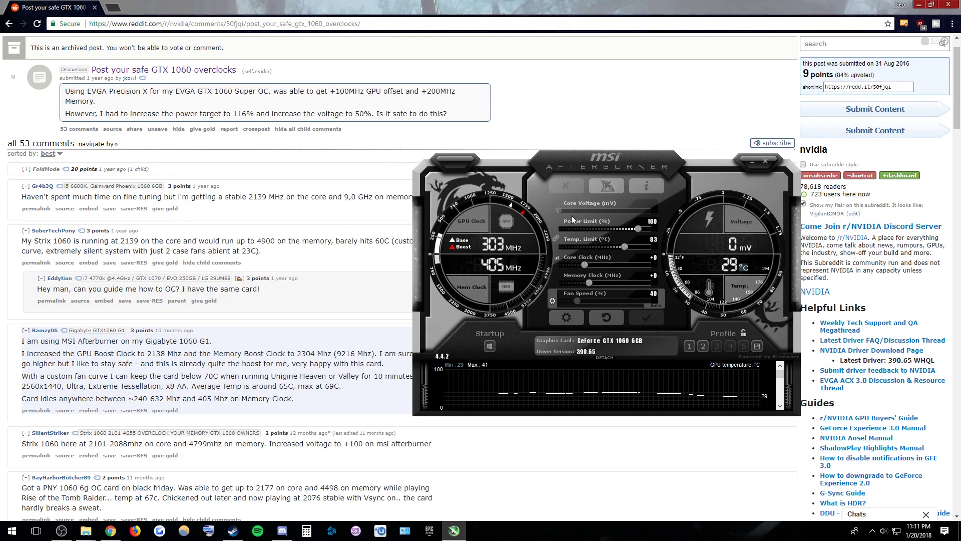
drag(572, 216, 567, 217)
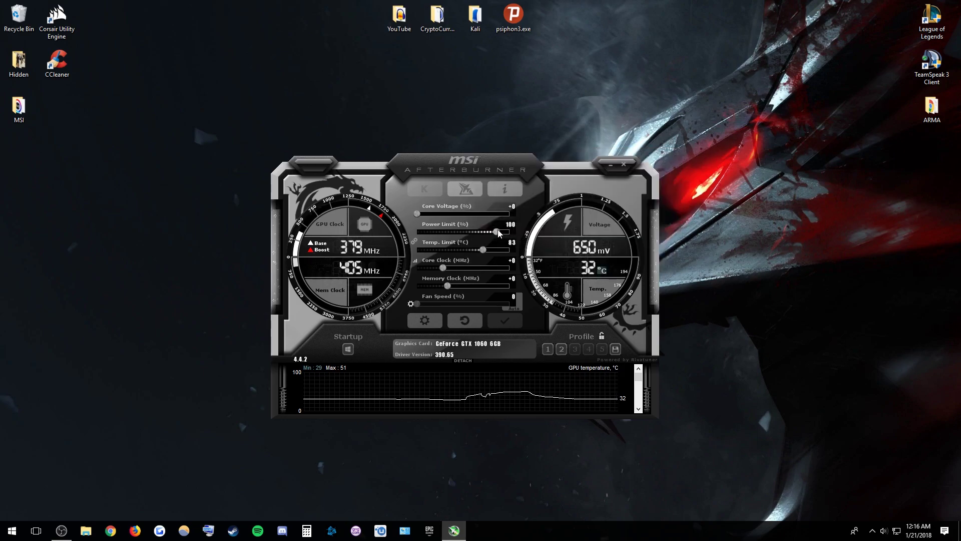
Step: Apply a 105% power limit, +144 MHz core clock and +301 MHz memory clock
drag(499, 232, 508, 232)
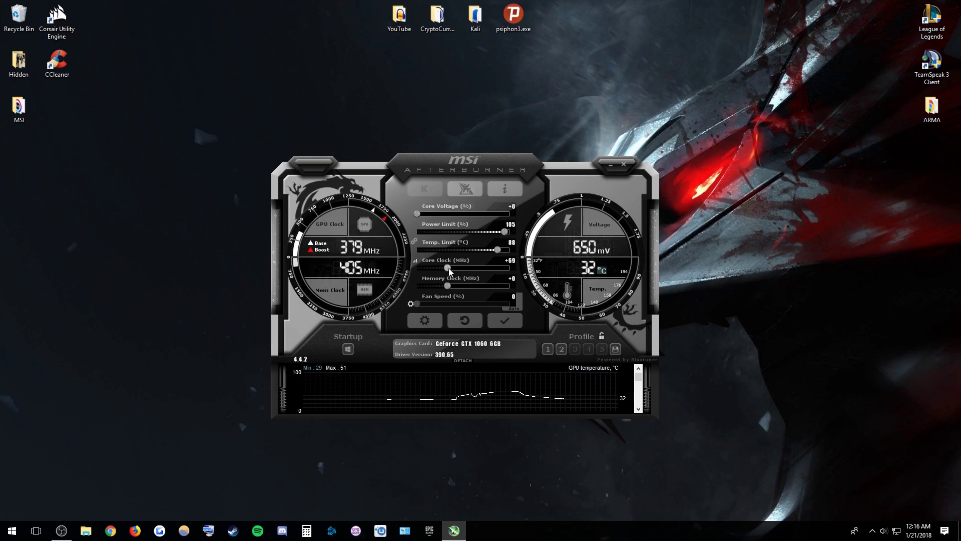
click(548, 350)
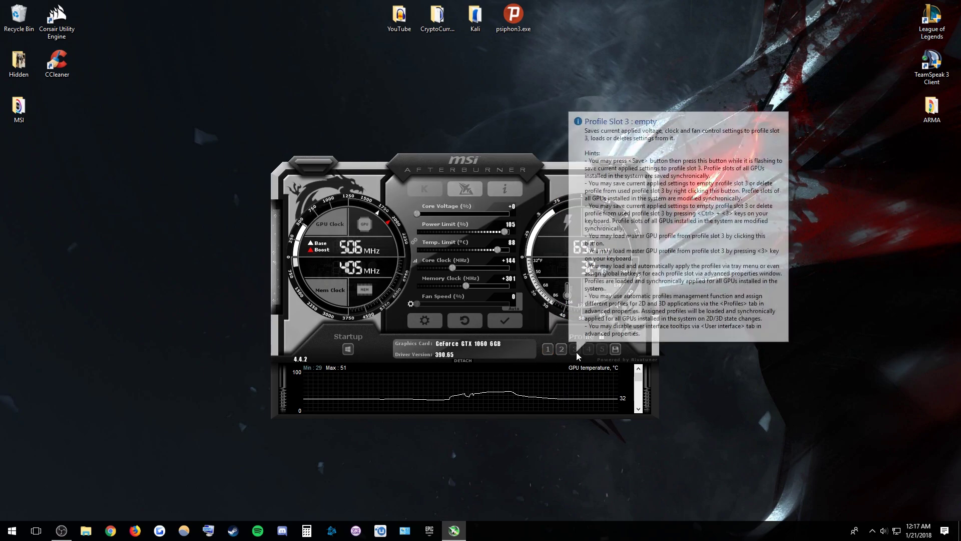
Step: Delete the stray profile 3, then apply profile 1 with core clock +122 MHz
click(576, 350)
right_click(576, 350)
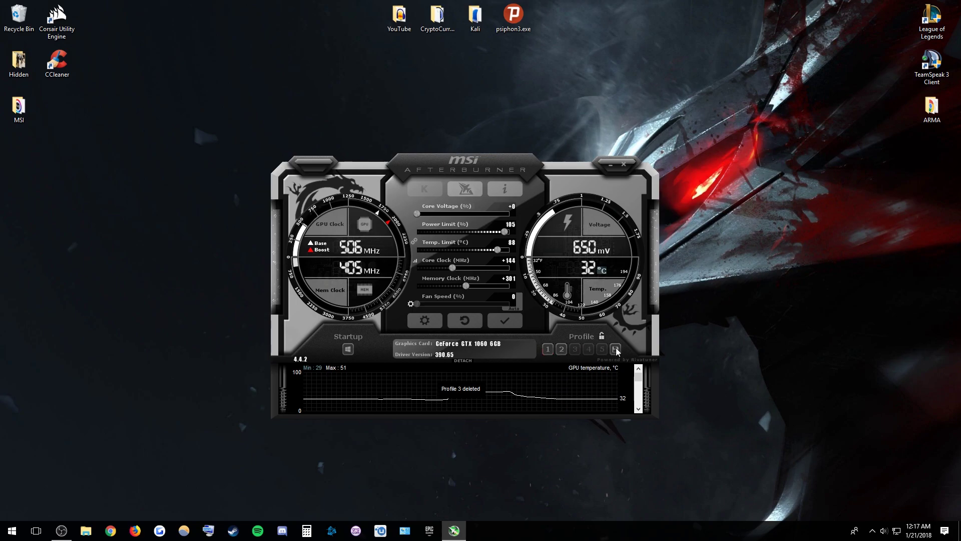
click(552, 348)
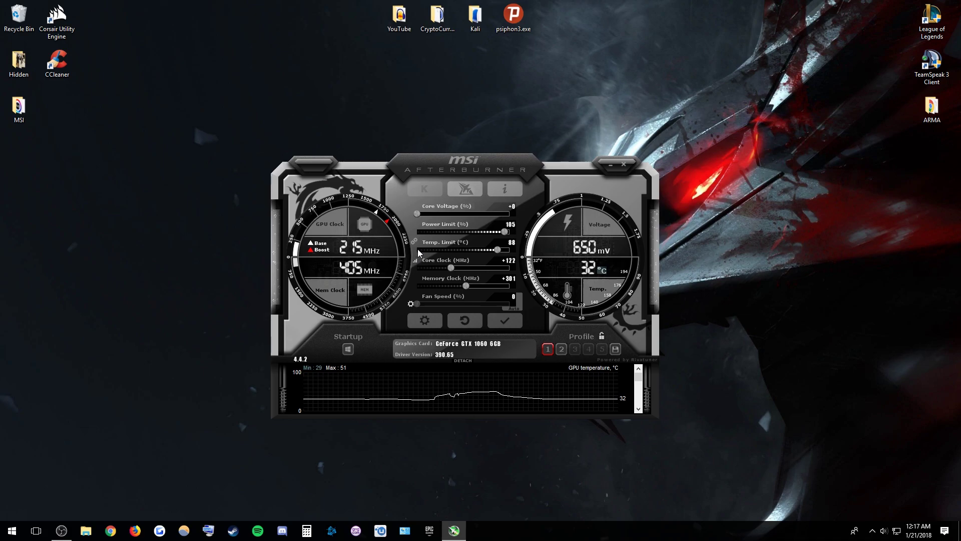
click(505, 321)
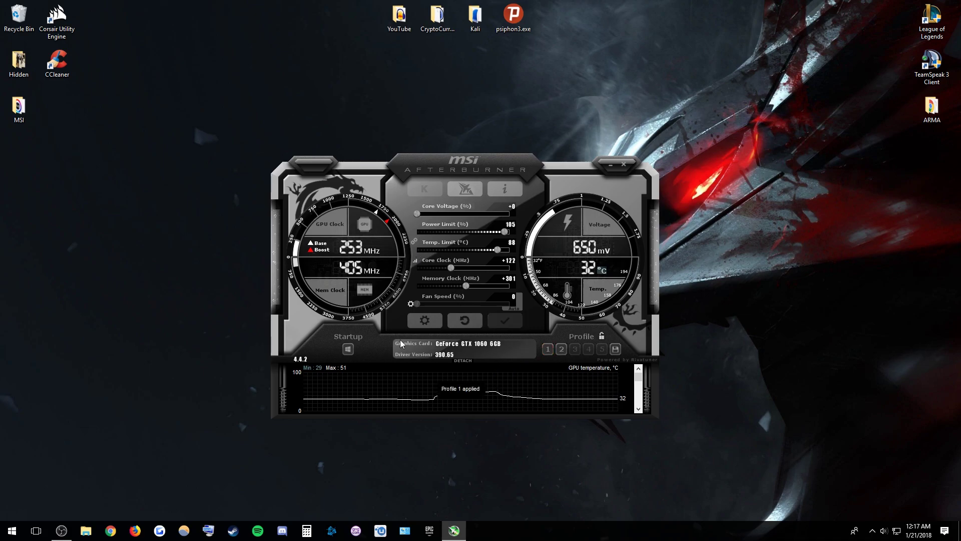